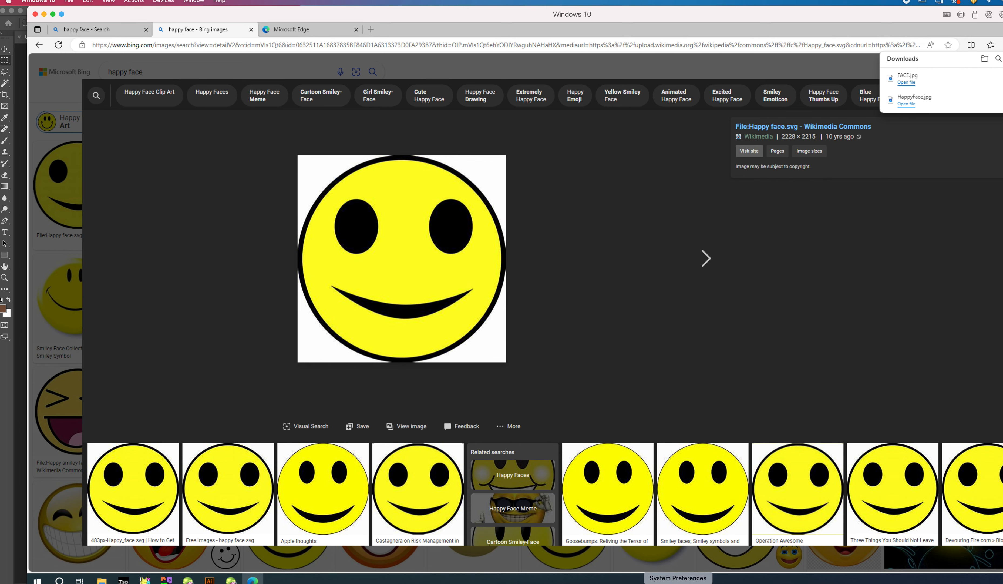
Step: Switch to Stitch Era, create a new design and set its page to Brother - 4.000 x 4.000"
left_click(738, 581)
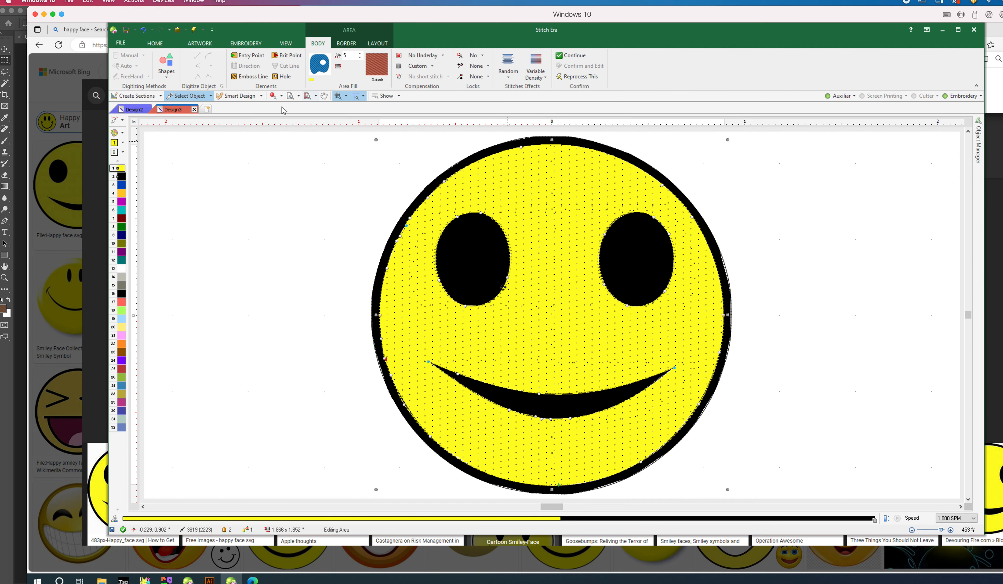
left_click(205, 109)
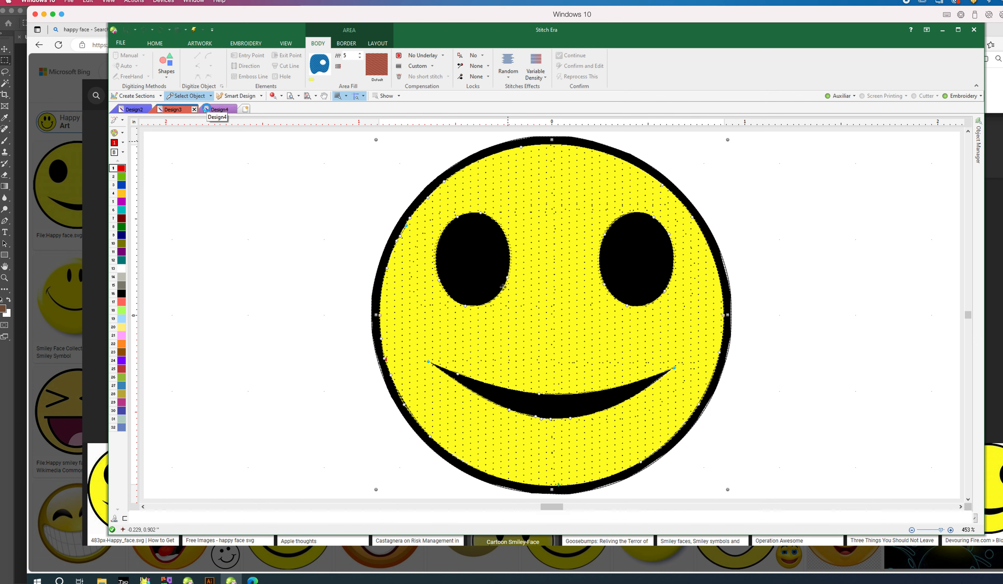
left_click(319, 59)
left_click(396, 124)
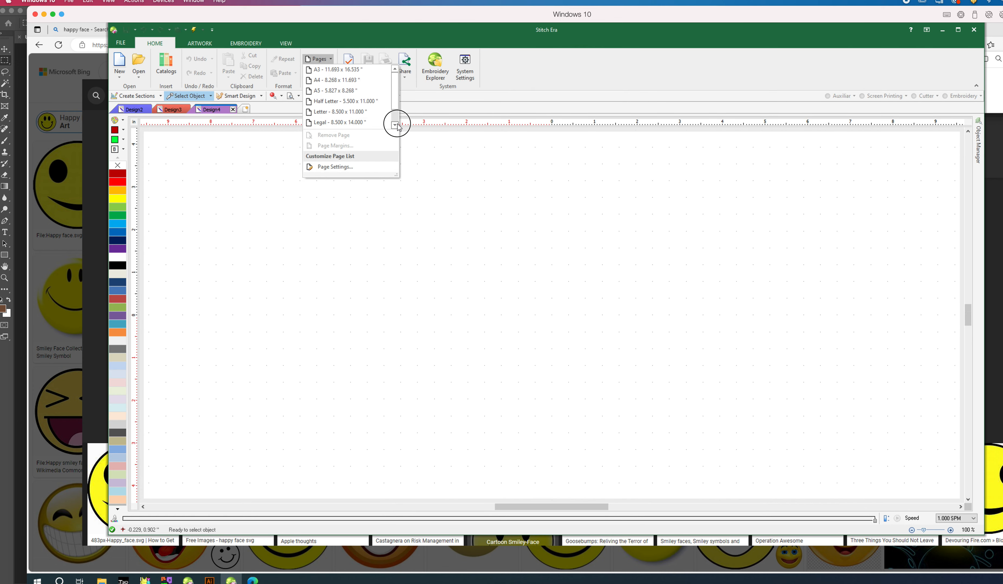
left_click(395, 125)
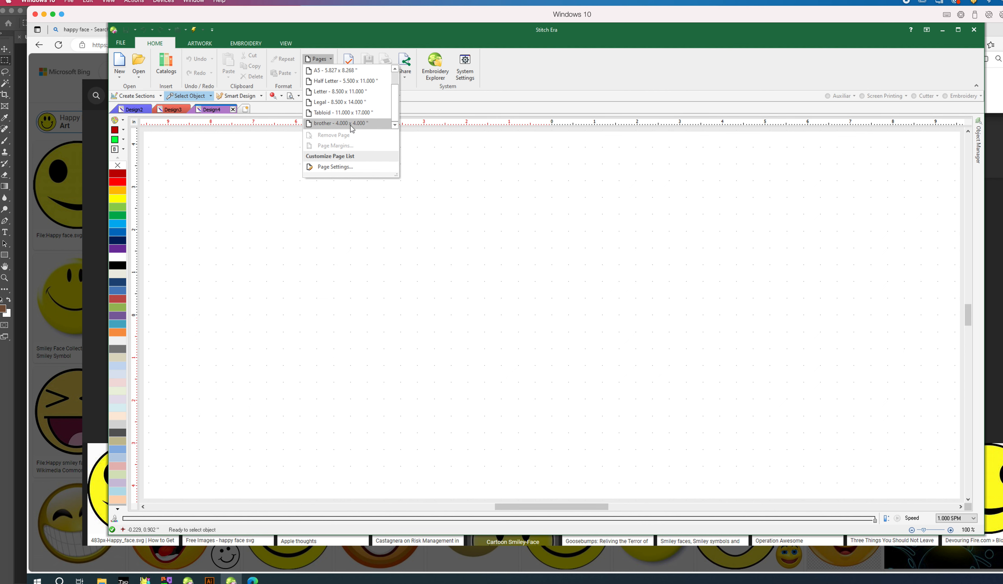
left_click(341, 121)
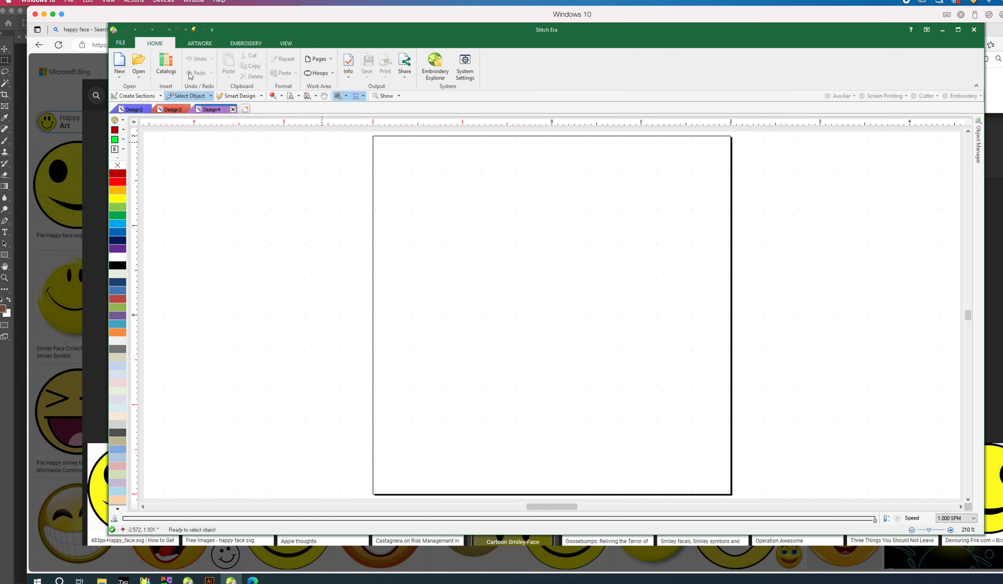
Step: Open the image FACE.jpg from the Desktop as artwork in the new design
left_click(196, 45)
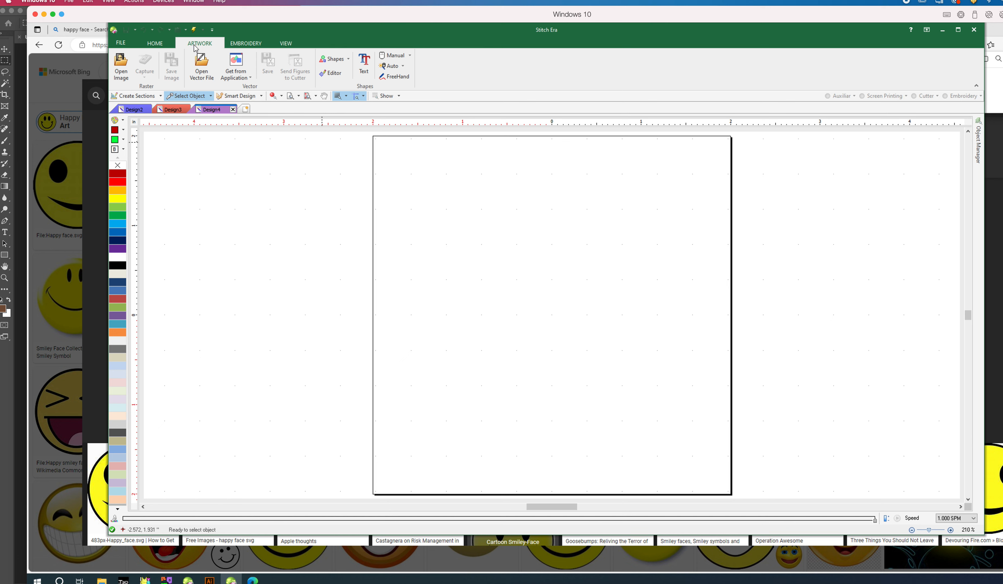
left_click(125, 67)
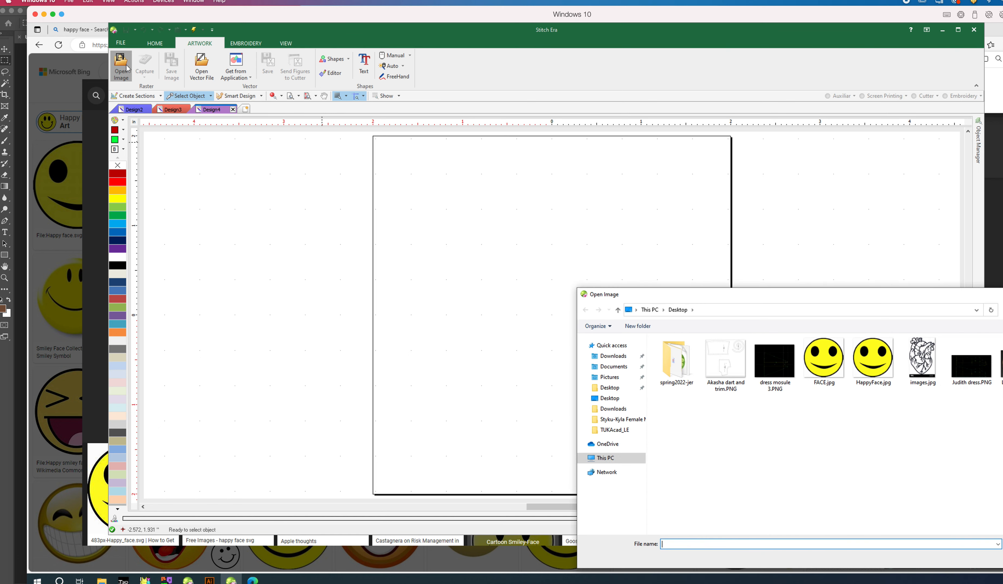
left_click(823, 363)
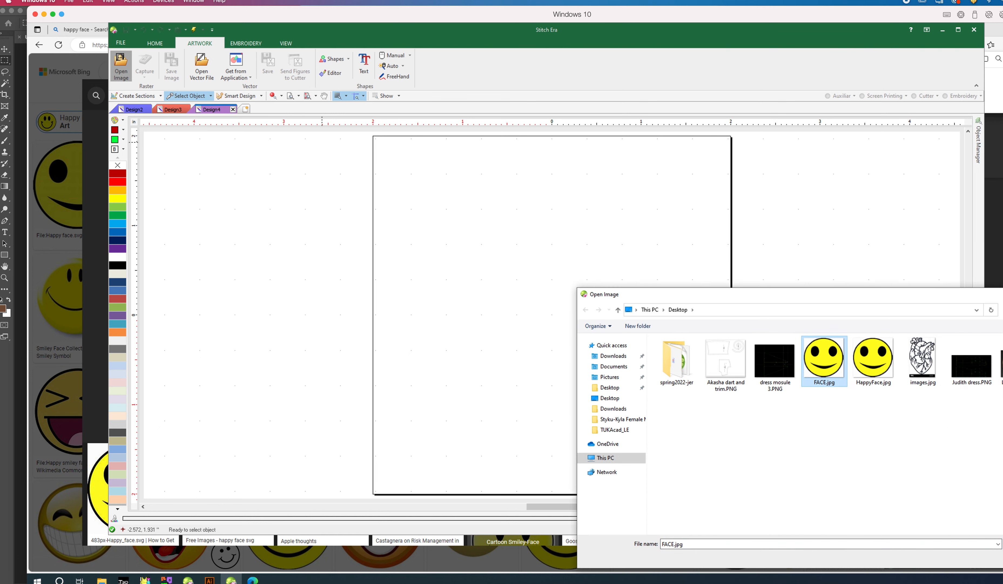
left_click(1002, 558)
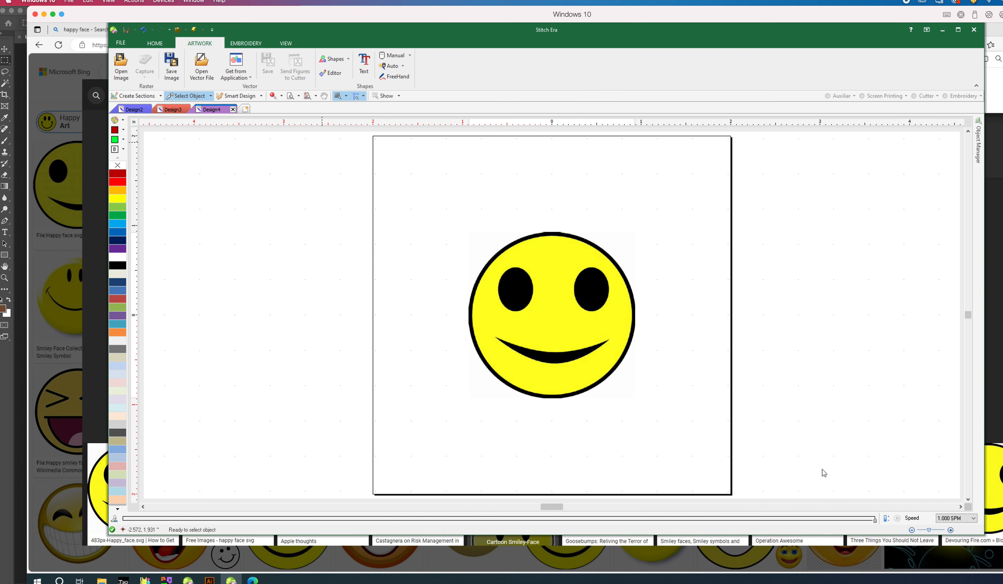
Step: Convert the smiley face image to vectors with the Vectorizer's default settings and return the result to the design
left_click(913, 530)
left_click(913, 530)
left_click(913, 529)
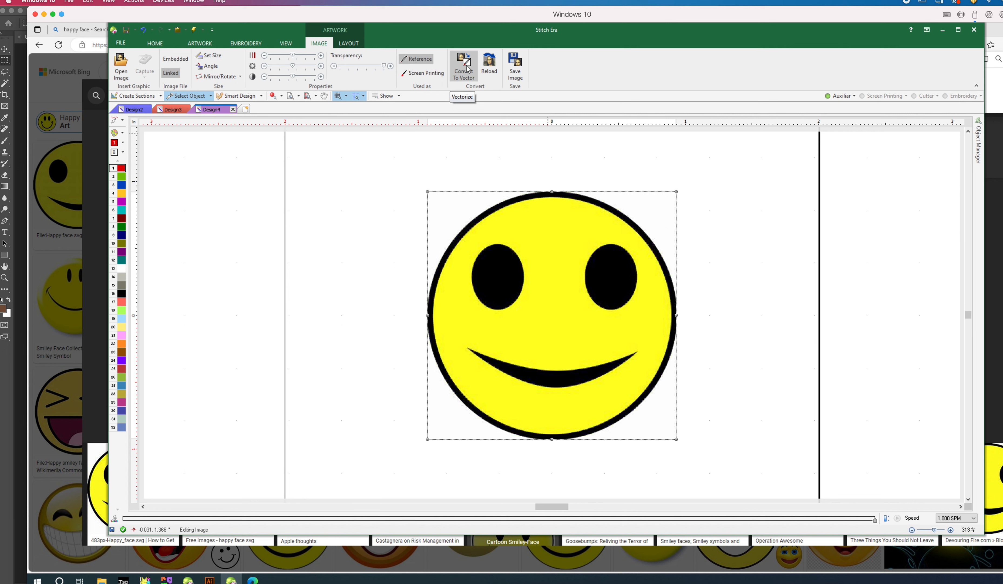
left_click(465, 77)
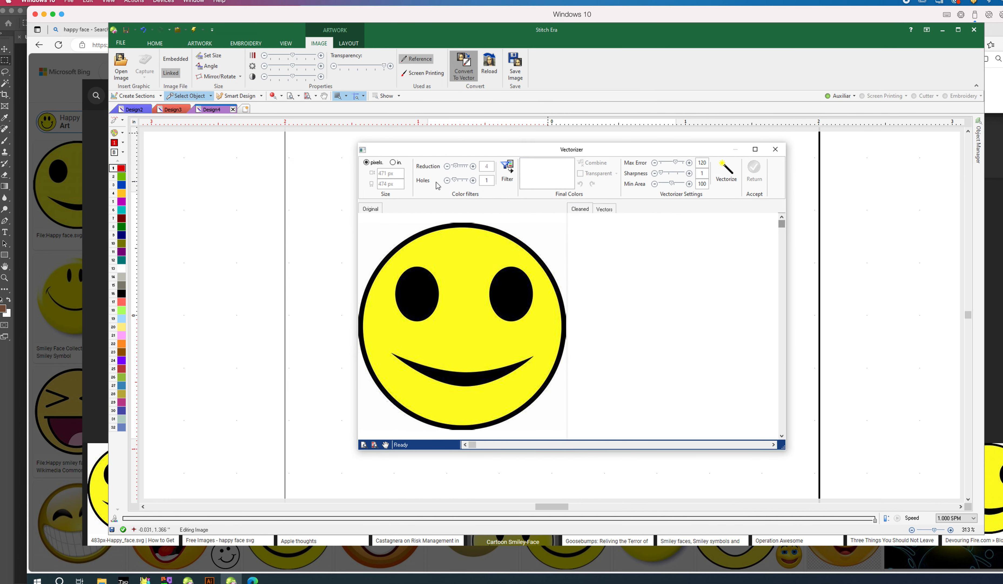
left_click(736, 181)
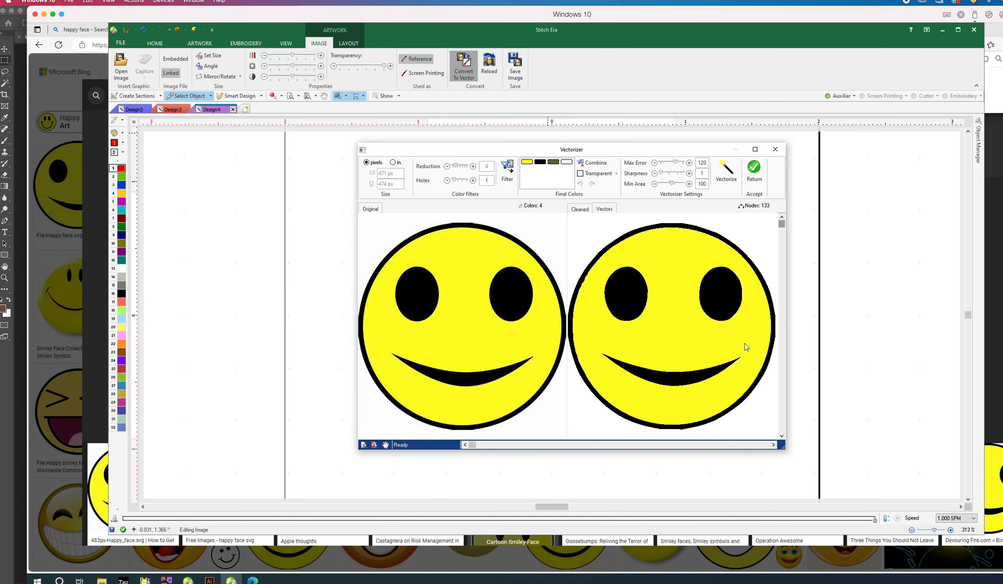
left_click(755, 170)
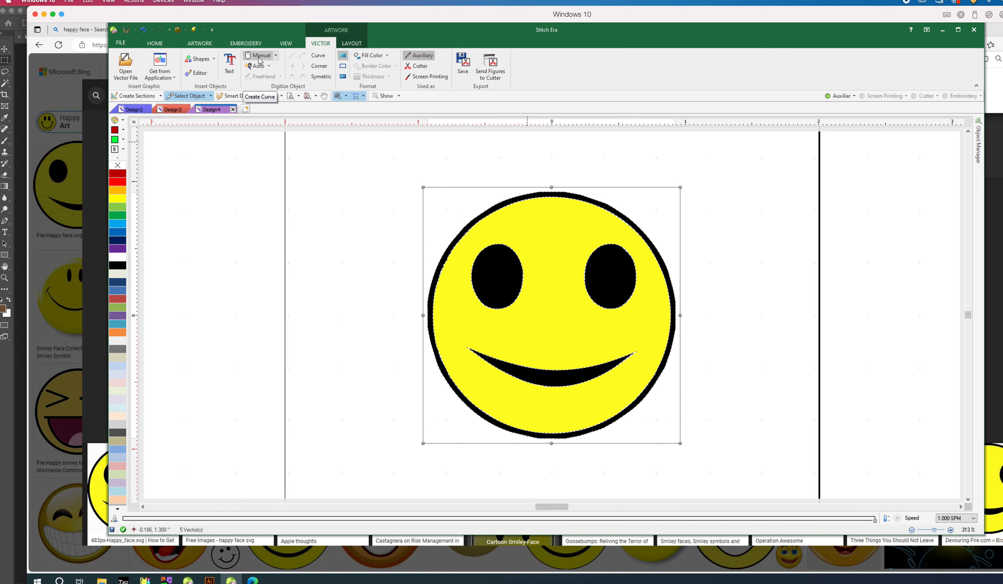
Step: Convert the face vectors to stitches with Art to Stitch (Intelligent), filling areas and borderlines and using Process All Overlaps
left_click(241, 43)
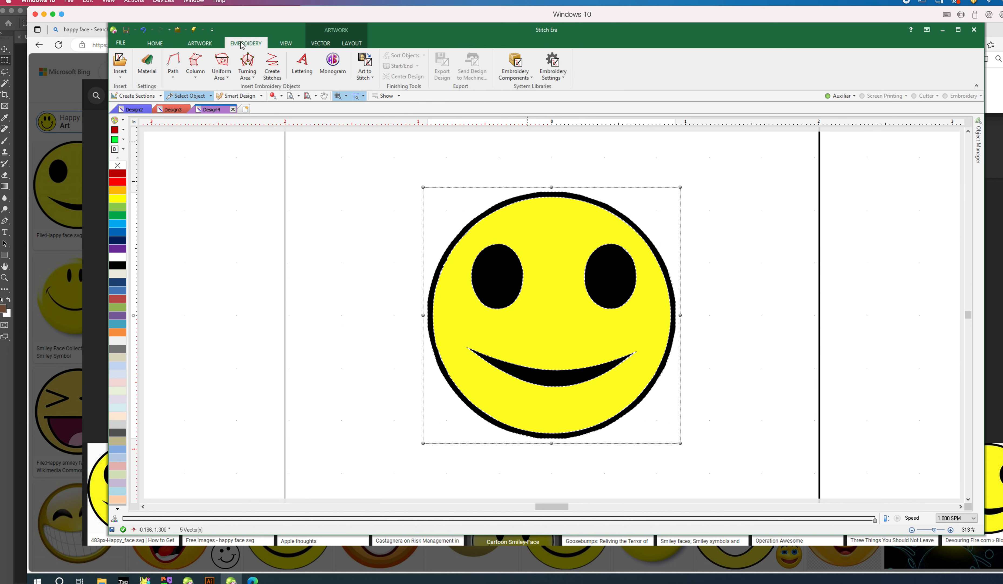
left_click(370, 73)
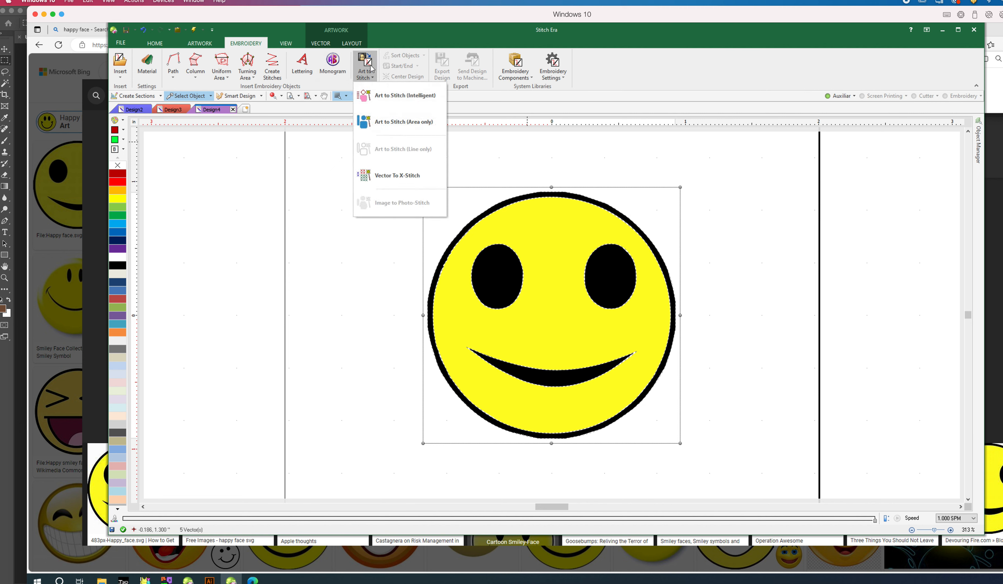
left_click(386, 95)
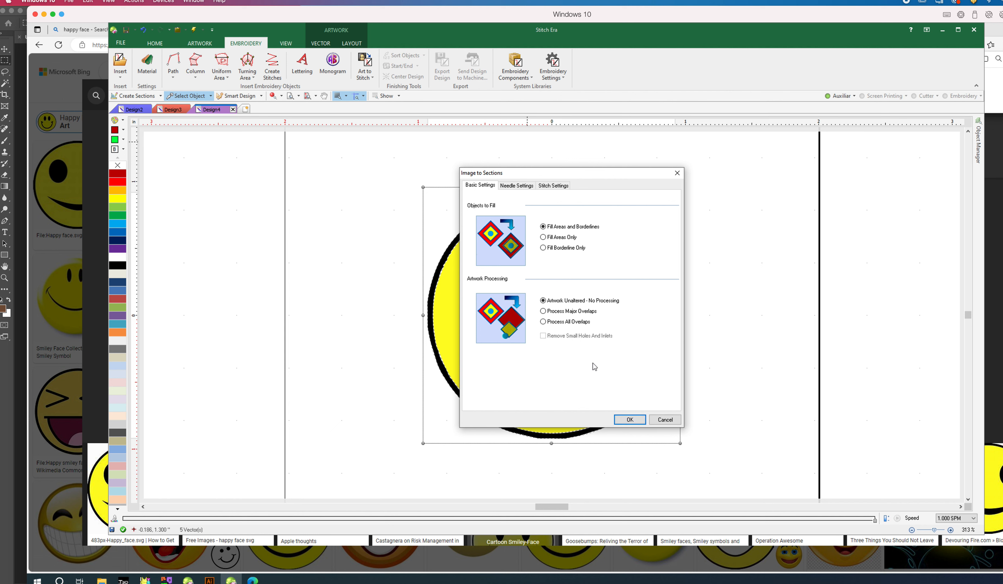
left_click(544, 321)
left_click_drag(549, 174, 770, 156)
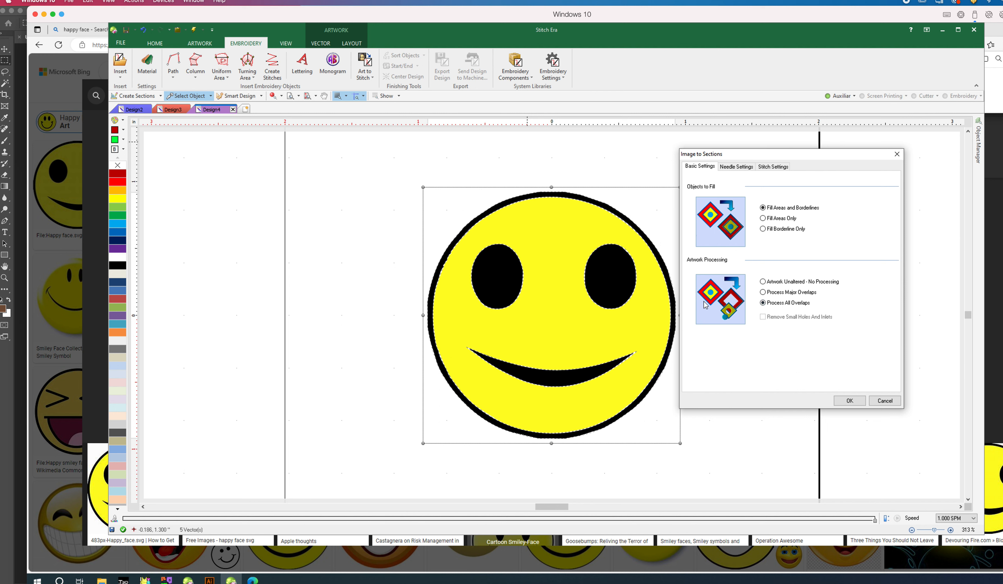
left_click(851, 401)
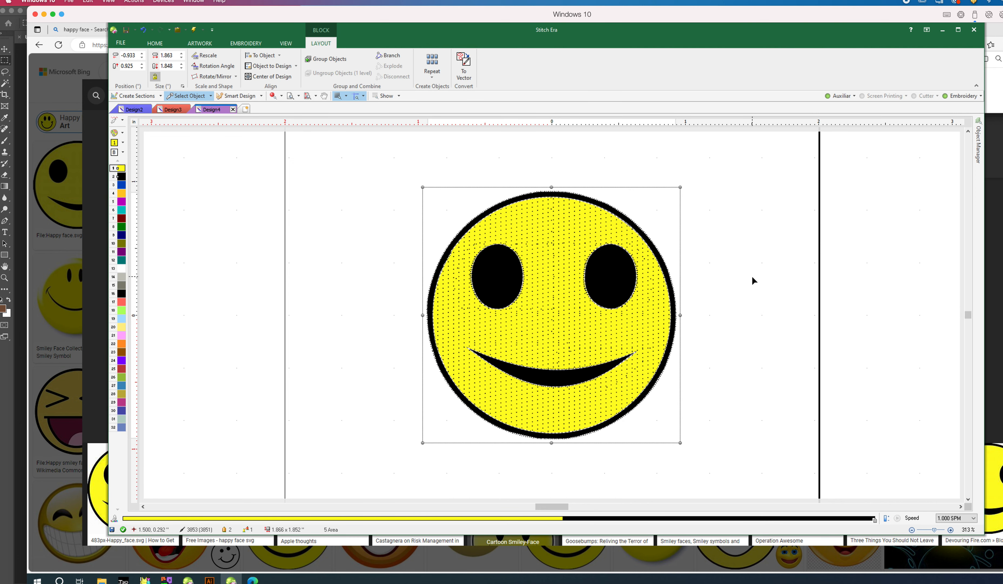
Step: Select the yellow face area, apply the Default math pattern to its fill and confirm the area
left_click(544, 240)
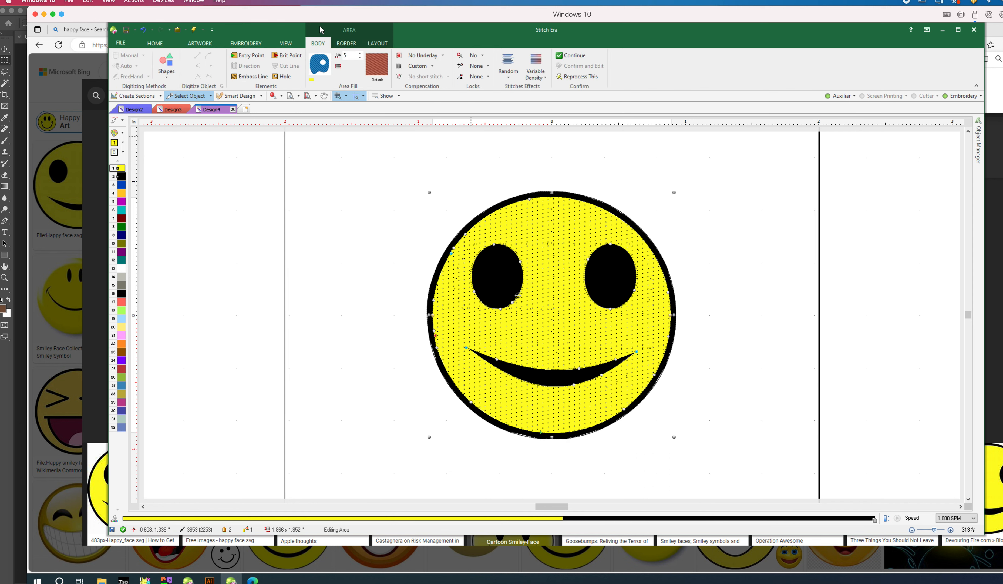
left_click(377, 66)
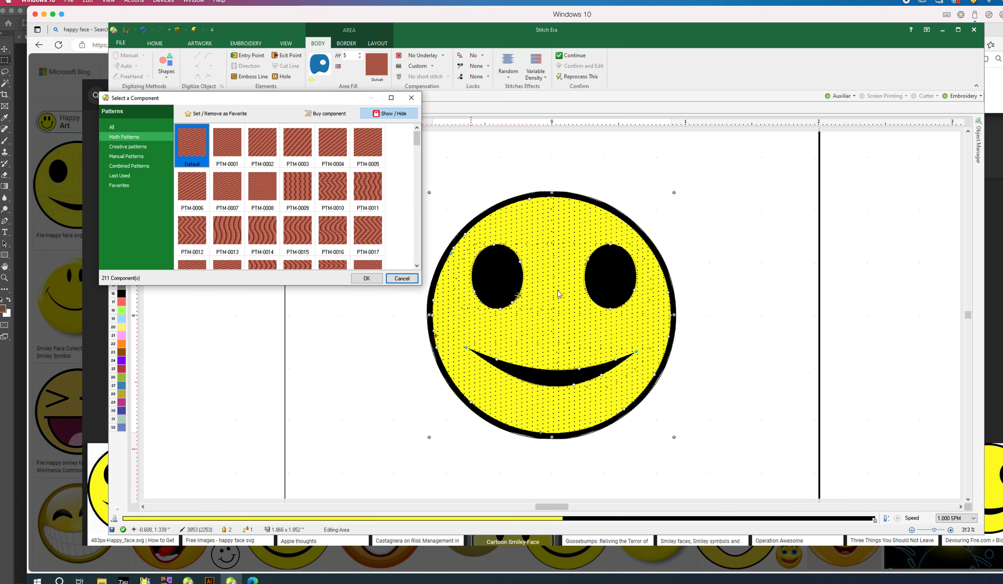
left_click(367, 278)
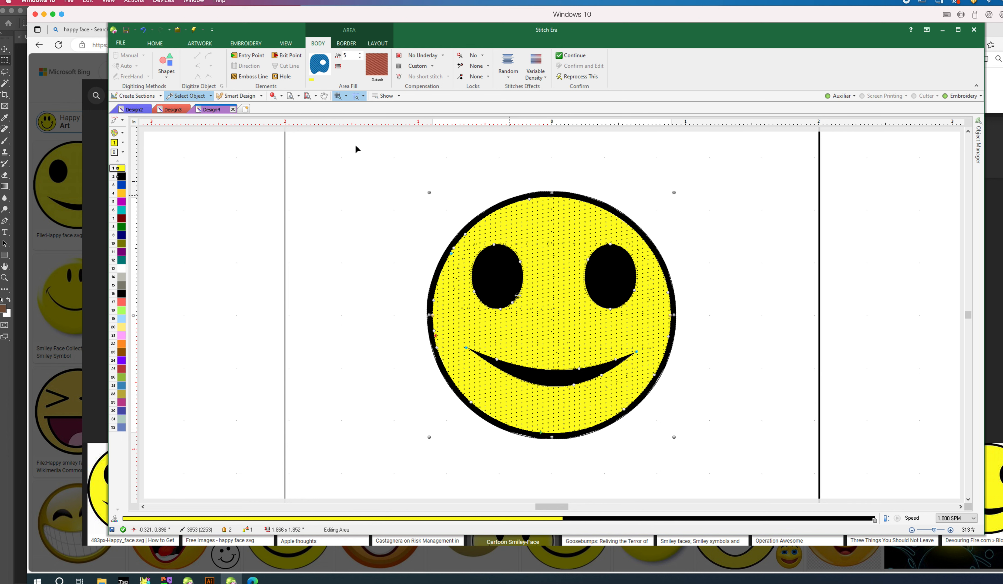
left_click(200, 97)
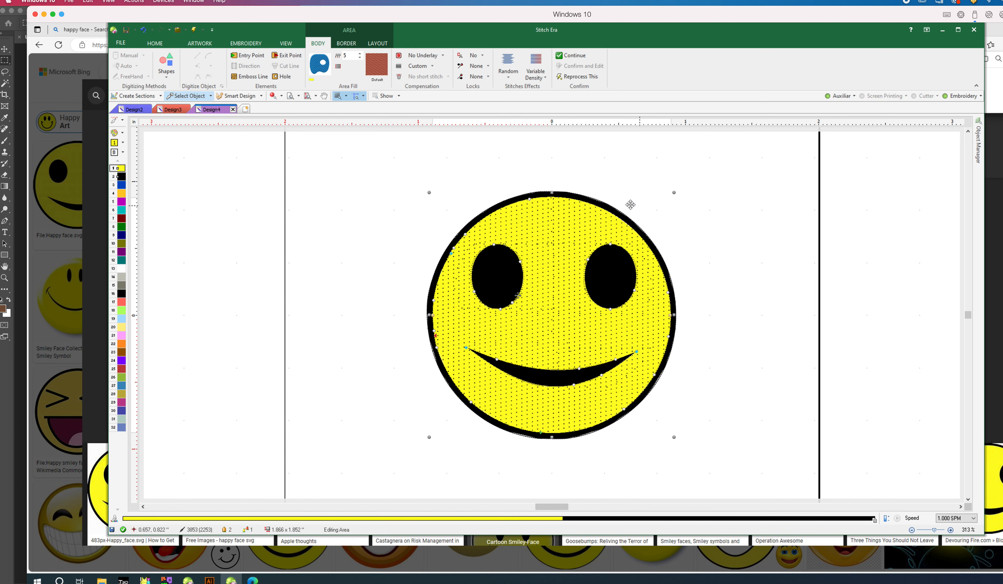
left_click(582, 60)
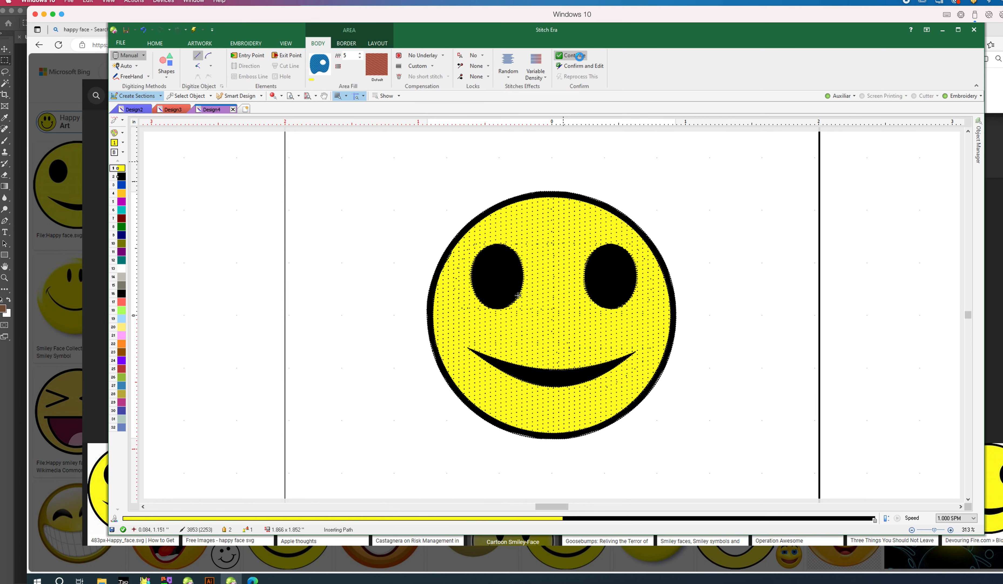
Step: Select the left eye's stitch area and pull its top node up and slightly to the right to reshape it
left_click(413, 67)
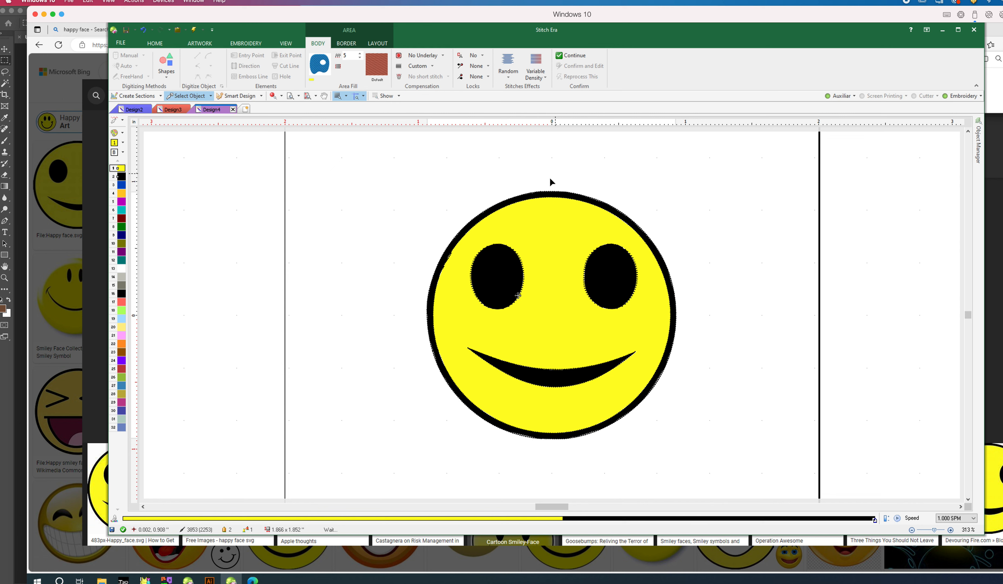
left_click(519, 296)
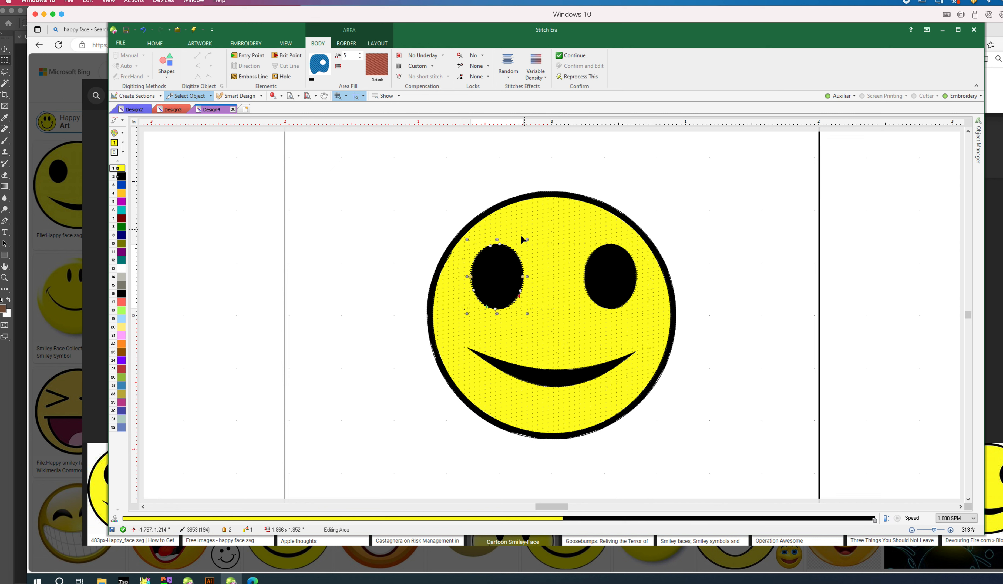
left_click_drag(499, 245, 513, 226)
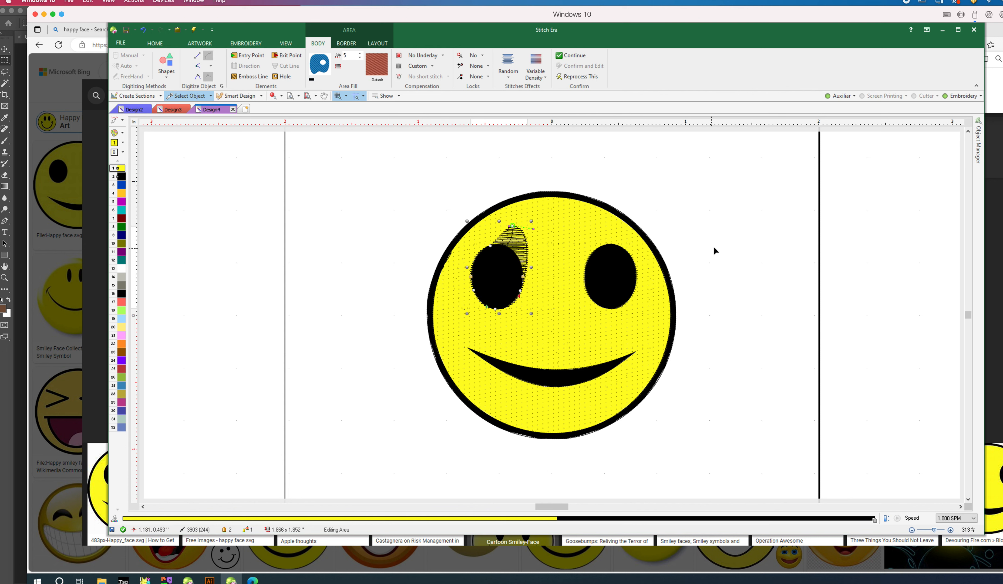